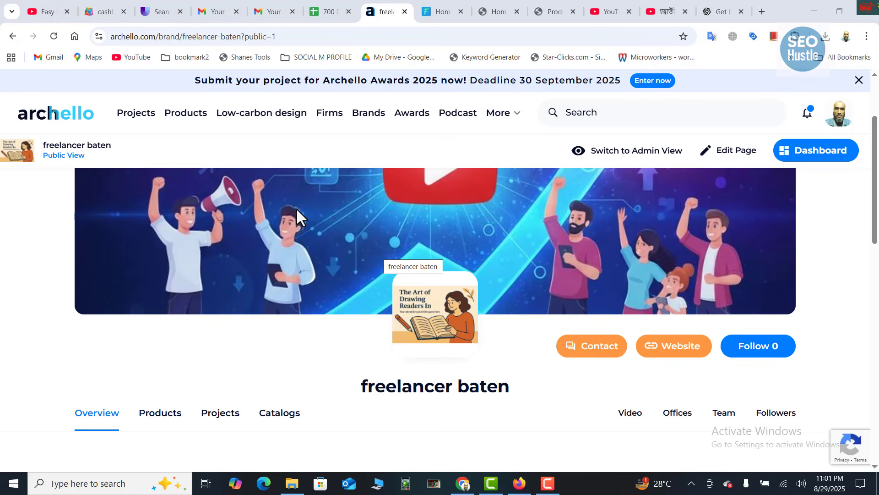
# Open the freelancerbaten.com link in the brand page's office card to check it, and return to the brand page.
pyautogui.scroll(-5, 329, 244)
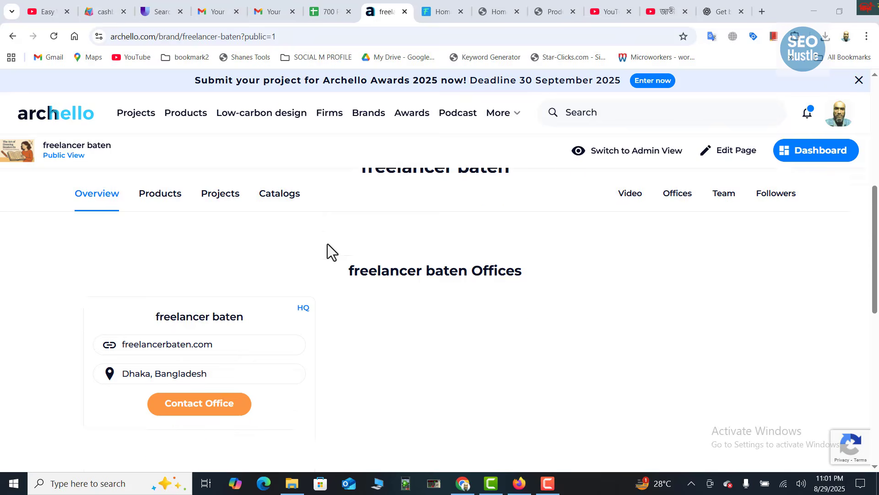
pyautogui.scroll(-2, 328, 243)
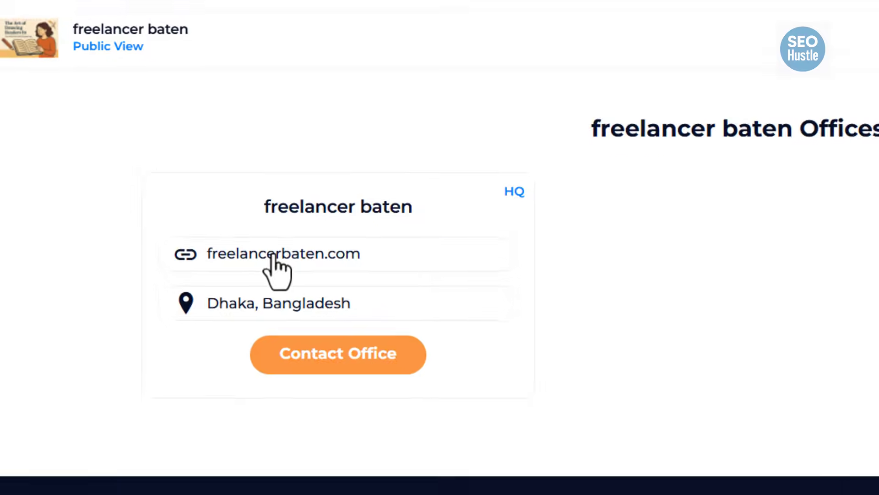
pyautogui.click(274, 256)
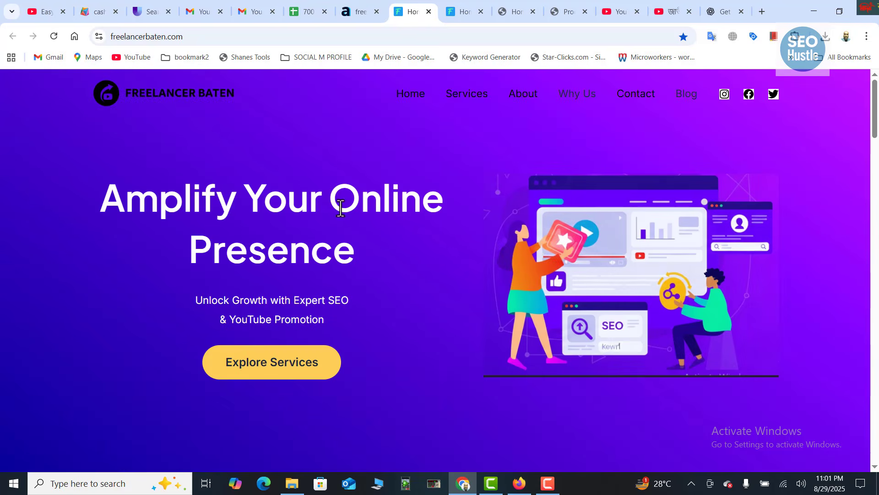
pyautogui.click(366, 8)
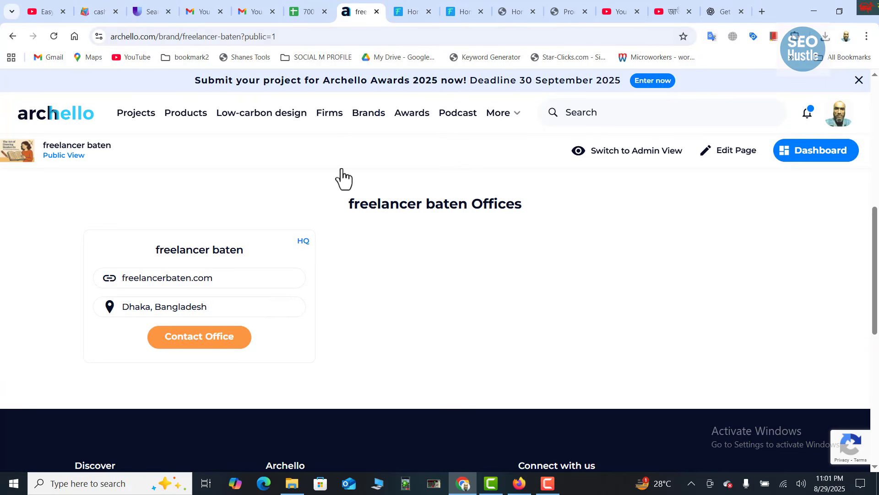
# Inspect the HTML of the freelancerbaten.com link in the office card and close the inspector.
pyautogui.rightClick(178, 284)
pyautogui.click(194, 403)
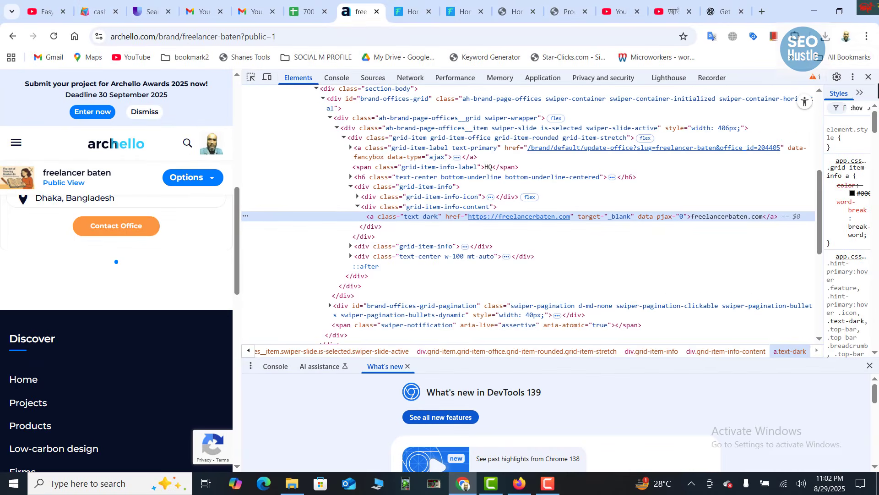
pyautogui.click(870, 77)
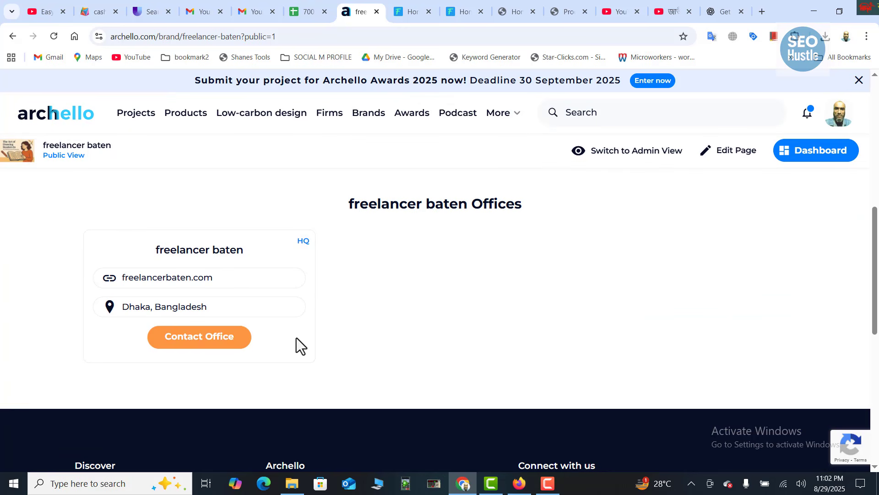
# Copy the web address of the Archello brand page.
pyautogui.click(193, 37)
pyautogui.rightClick(192, 37)
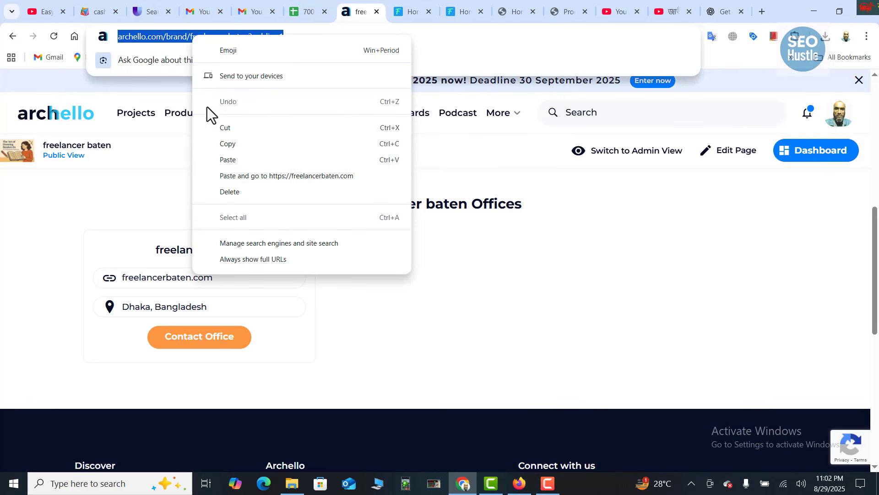
pyautogui.click(220, 142)
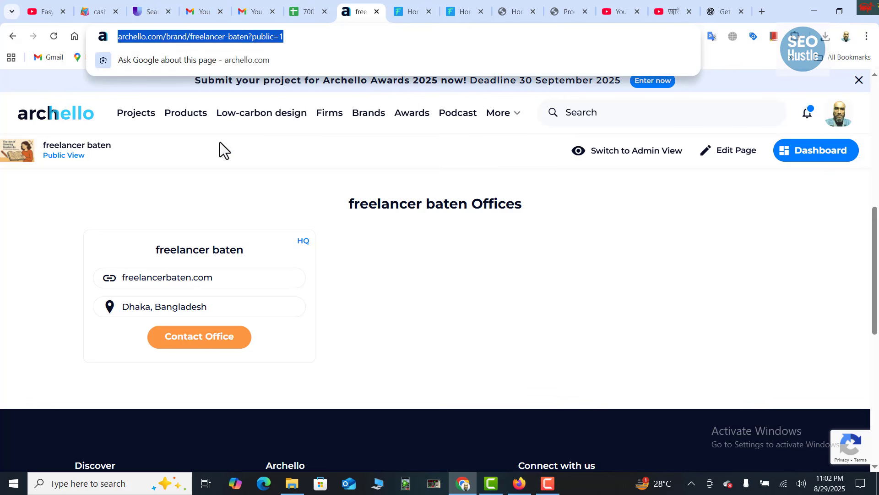
# Open the bookmarked Ahrefs backlink checker in place of the Gmail message showing a sign-in code.
pyautogui.click(515, 9)
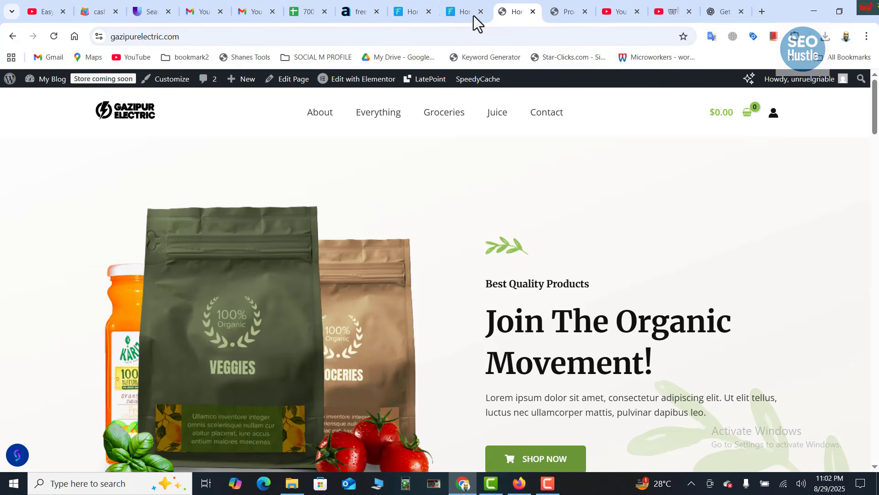
pyautogui.click(243, 8)
pyautogui.click(836, 57)
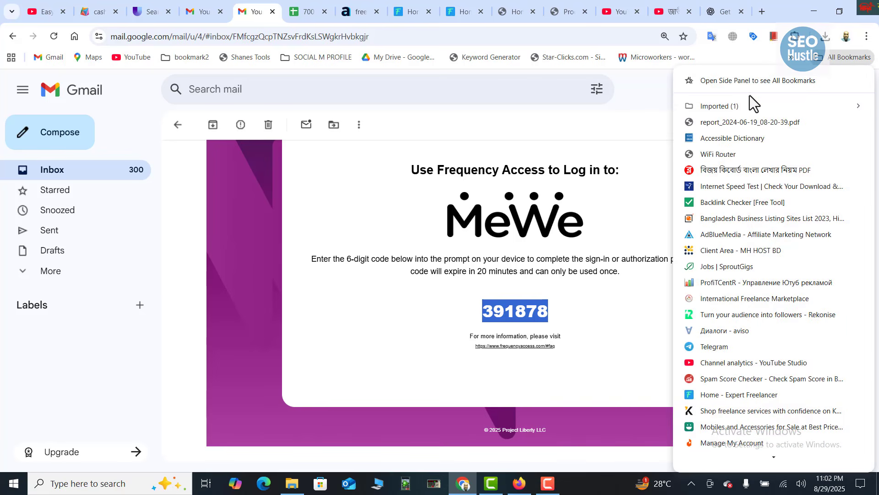
pyautogui.moveTo(730, 109)
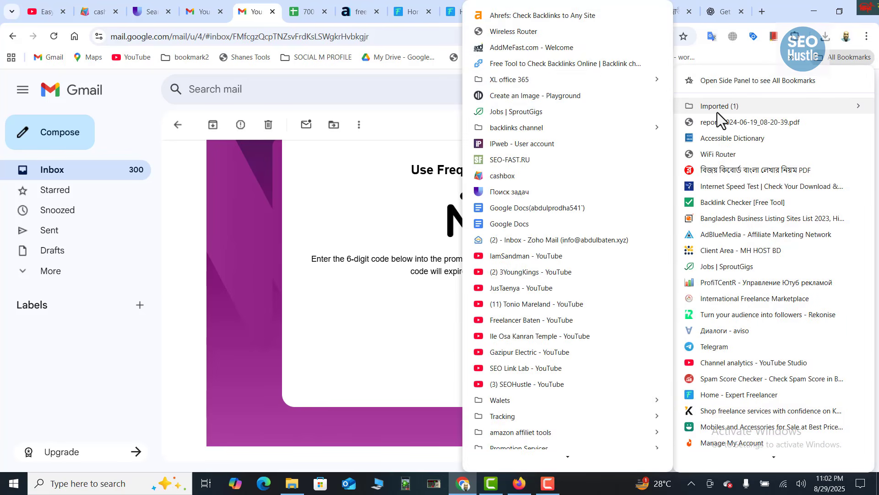
pyautogui.click(531, 18)
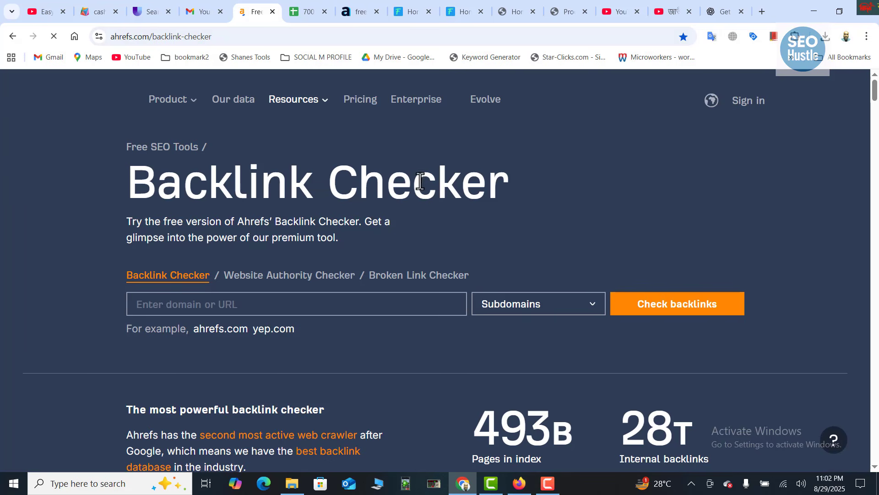
pyautogui.click(170, 304)
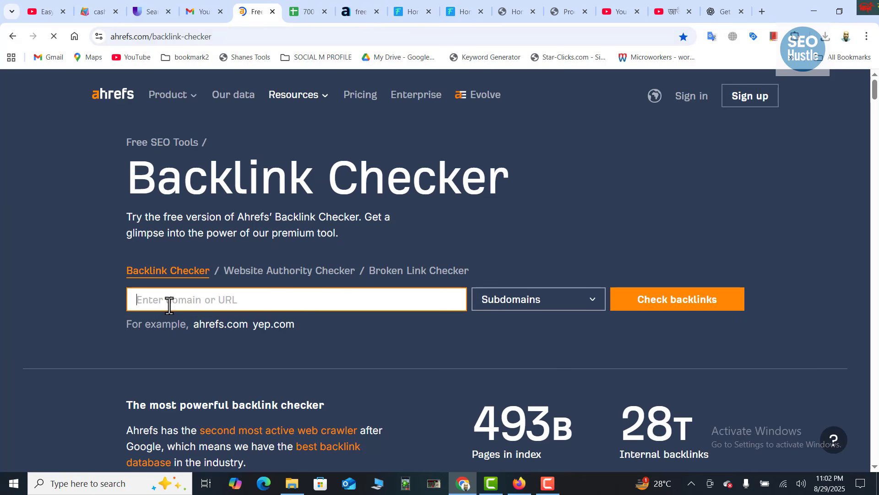
pyautogui.rightClick(169, 302)
pyautogui.click(201, 173)
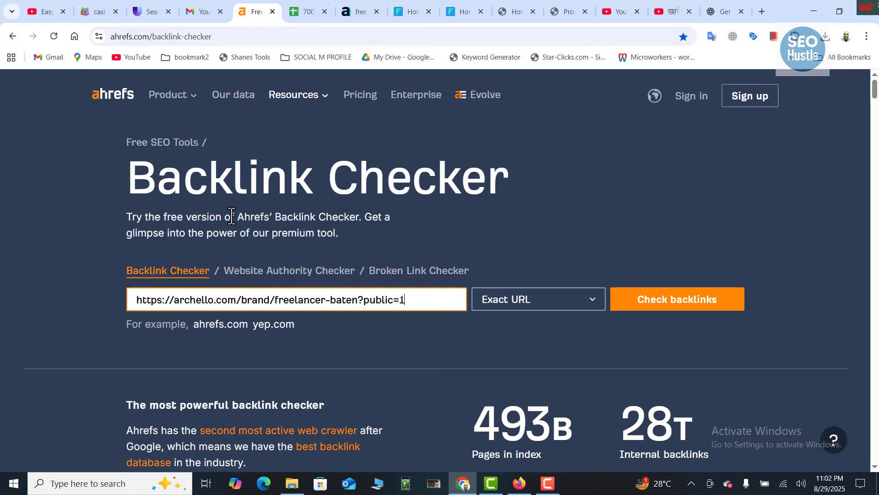
pyautogui.moveTo(410, 301); pyautogui.dragTo(252, 301)
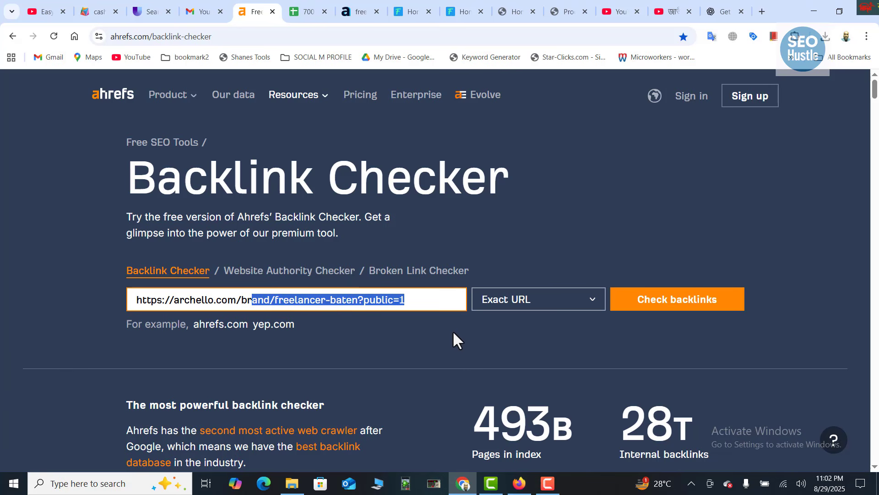
pyautogui.press('BackSpace')
pyautogui.press('BackSpace')
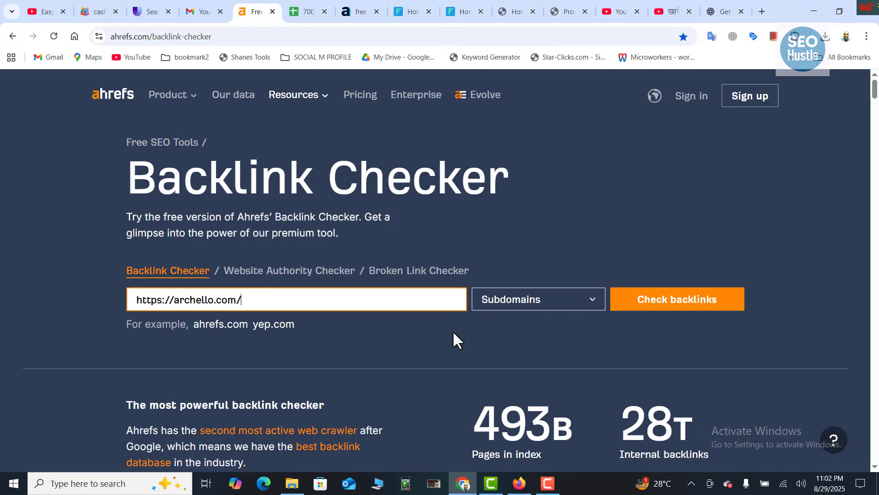
pyautogui.click(666, 306)
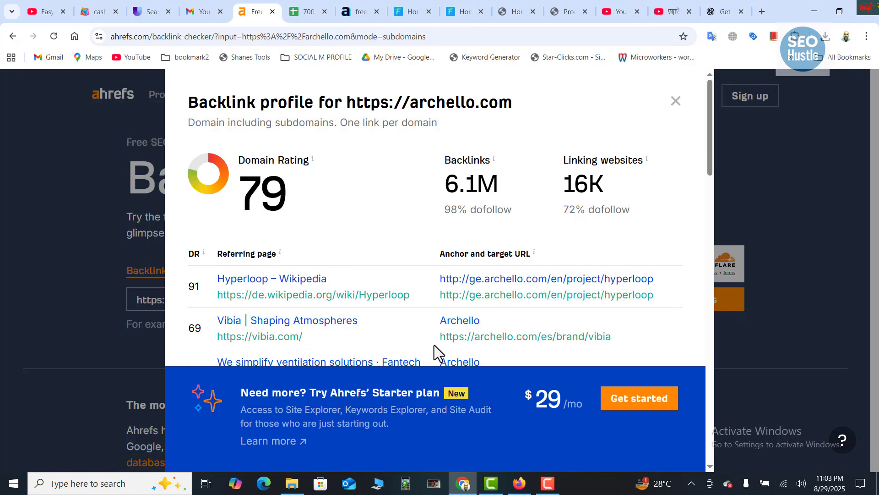
# Capture the Domain Rating, Backlinks and Linking websites area of the Archello backlink profile and save it as an image.
pyautogui.press('Print')
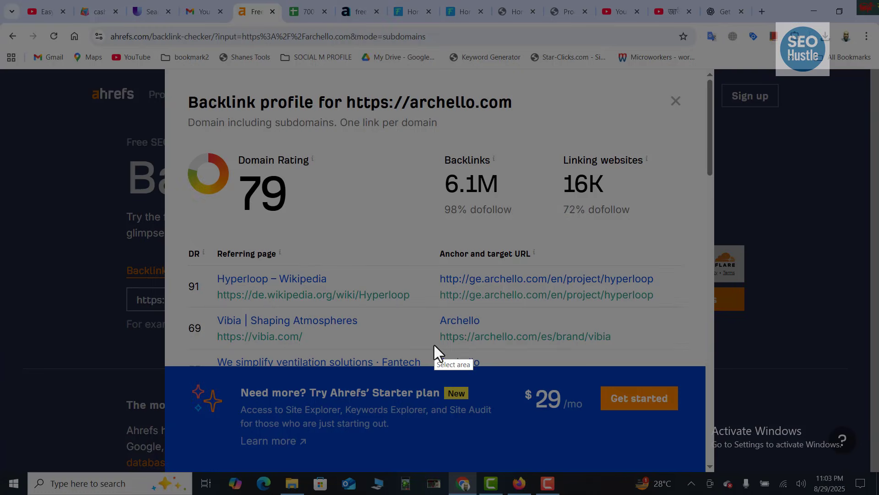
pyautogui.moveTo(180, 130); pyautogui.dragTo(713, 248)
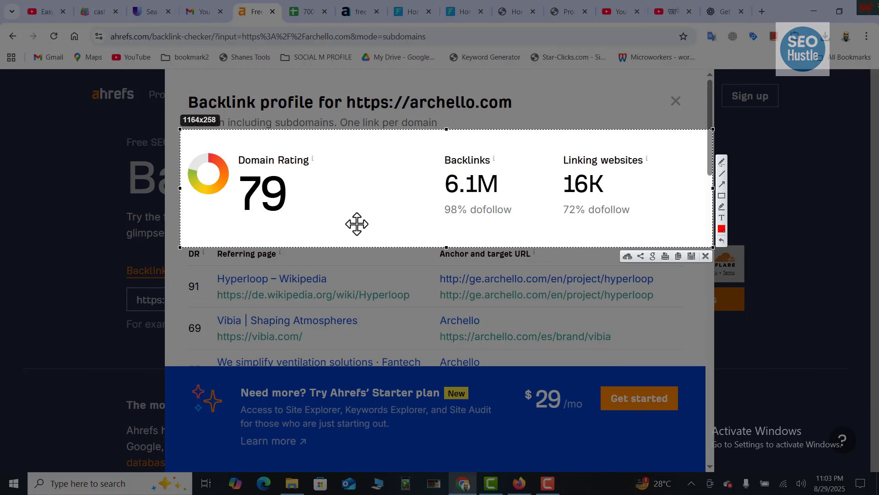
pyautogui.rightClick(368, 177)
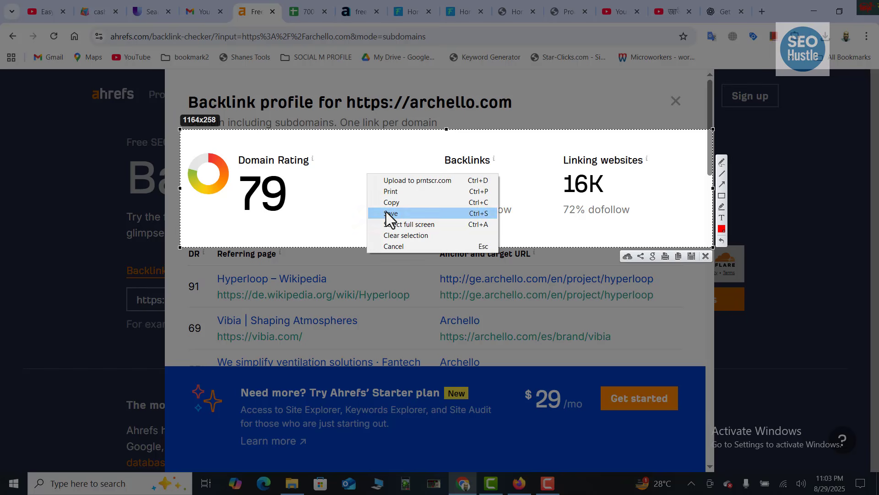
pyautogui.click(387, 212)
pyautogui.click(323, 206)
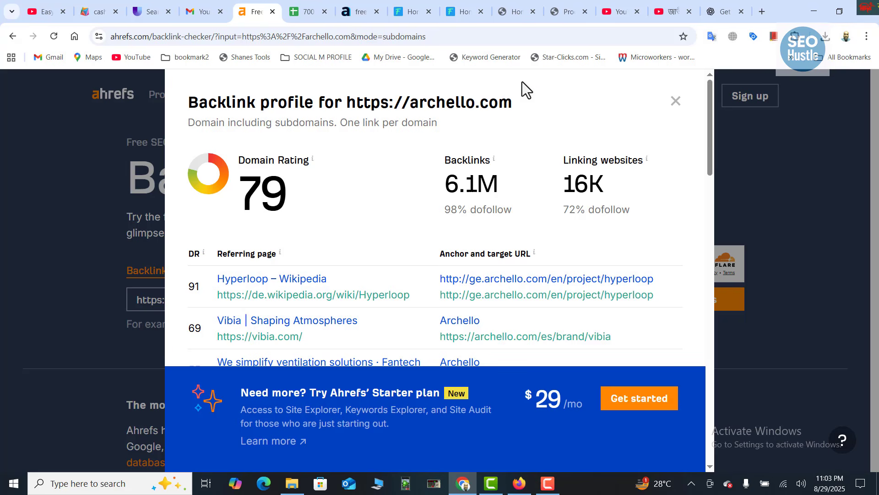
# Return to the Archello brand page and open the brand's dashboard.
pyautogui.click(350, 12)
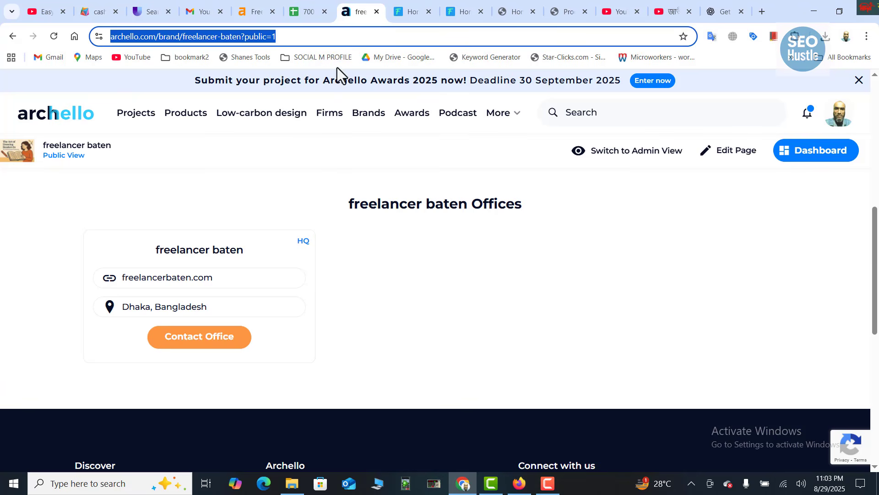
pyautogui.click(543, 491)
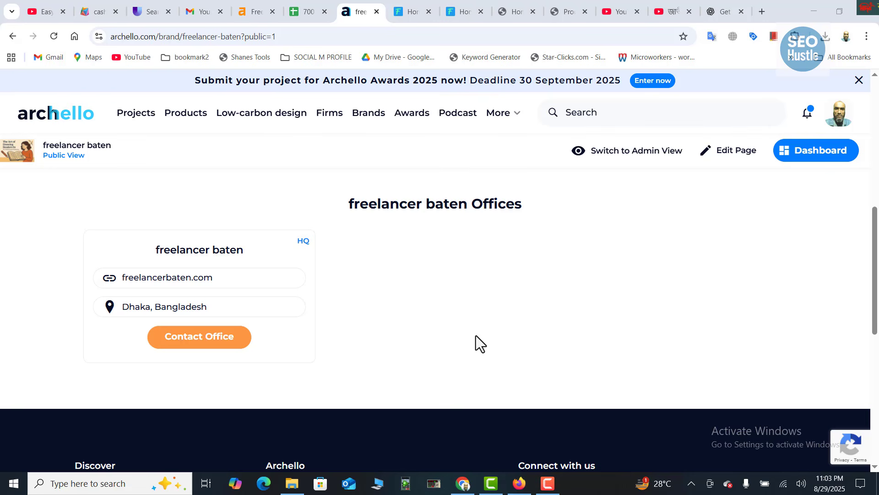
pyautogui.scroll(4, 459, 310)
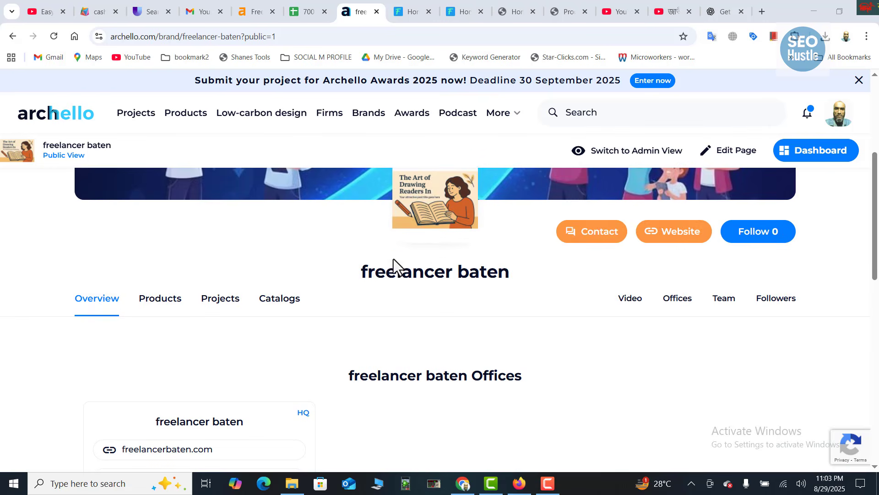
pyautogui.click(842, 122)
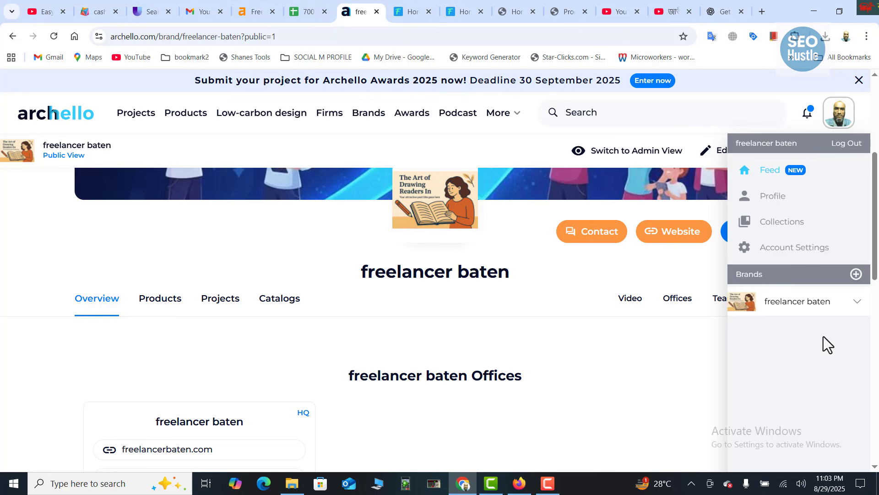
pyautogui.click(851, 307)
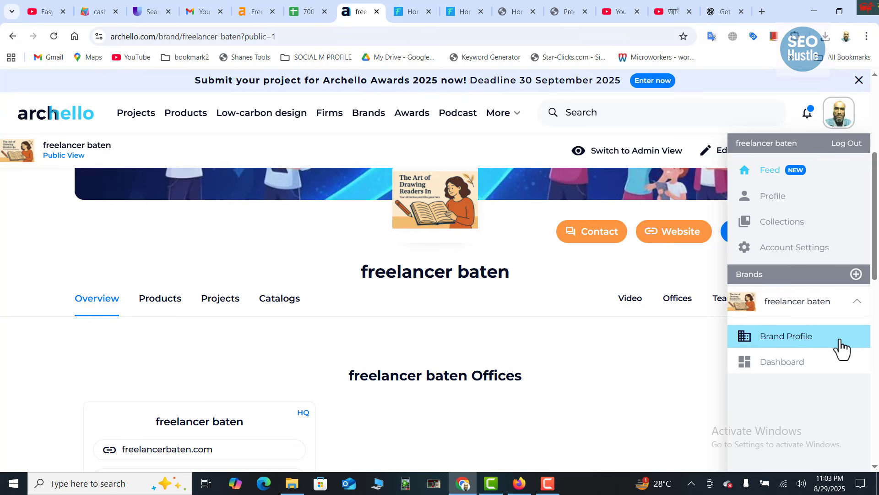
pyautogui.click(802, 365)
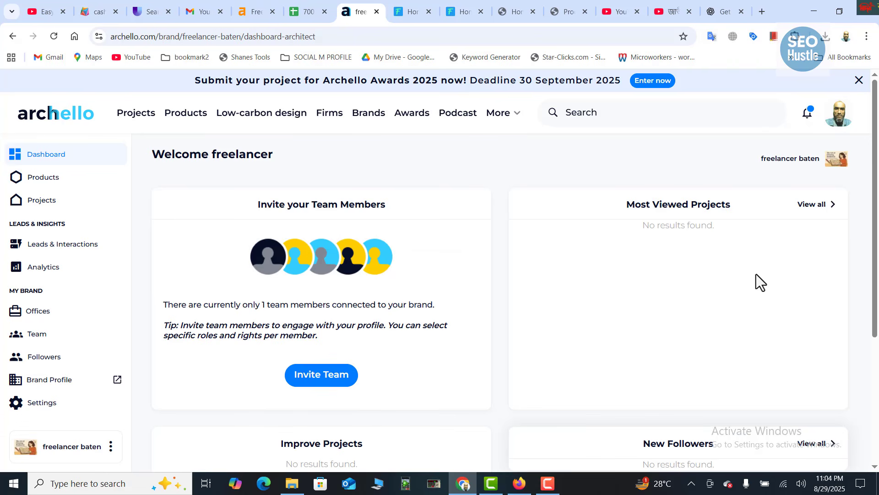
# Open the brand profile in admin view from the dashboard and look over its banner, logo and website link.
pyautogui.click(838, 117)
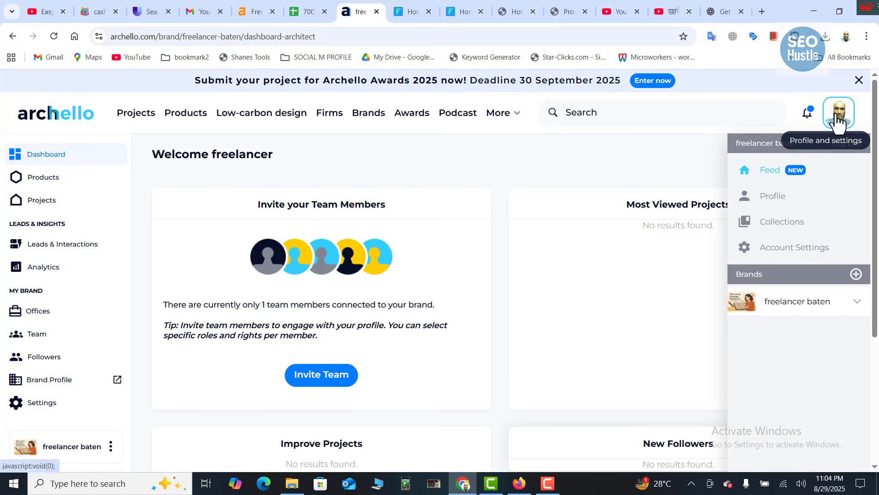
pyautogui.click(747, 101)
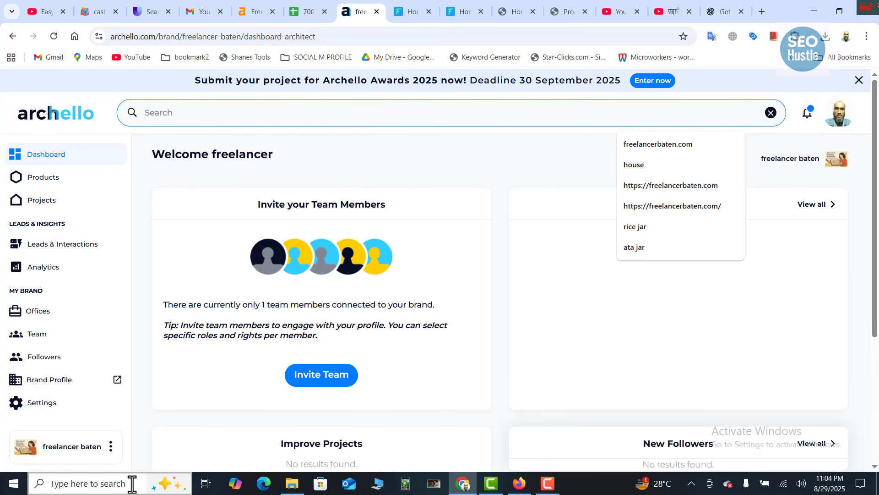
pyautogui.click(111, 451)
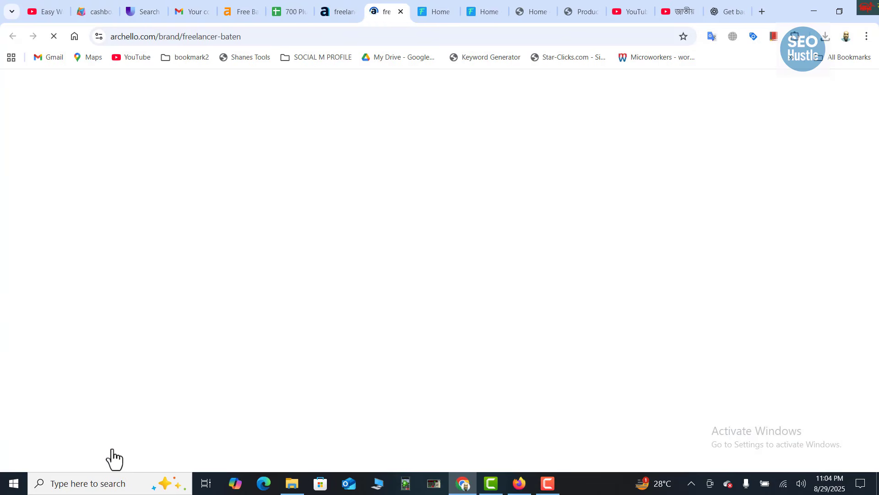
pyautogui.scroll(-5, 661, 322)
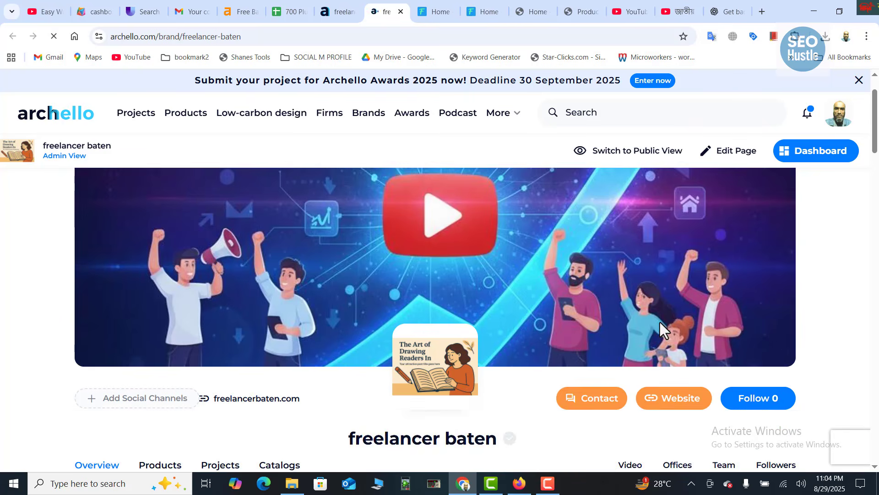
pyautogui.scroll(5, 669, 311)
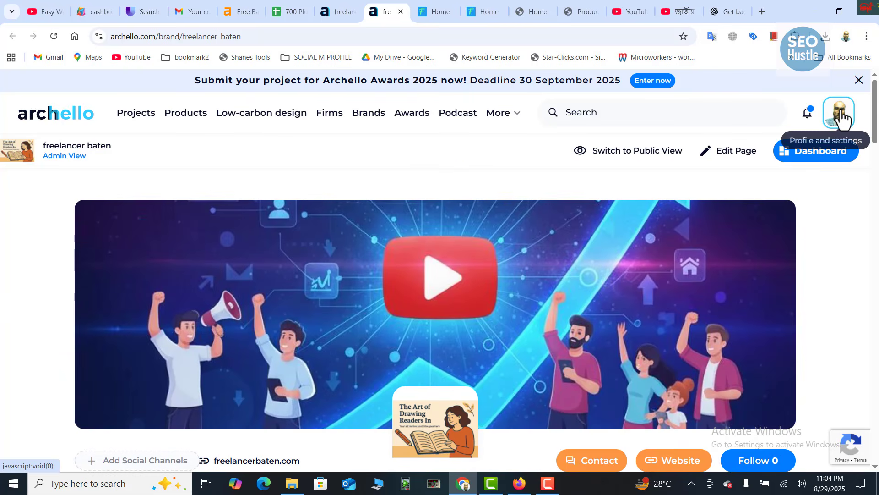
# Log out of the Archello account.
pyautogui.click(841, 118)
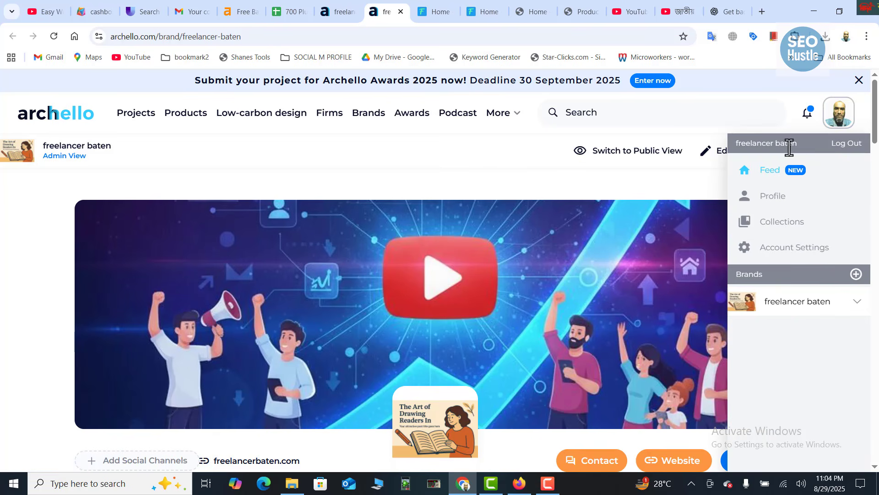
pyautogui.click(850, 145)
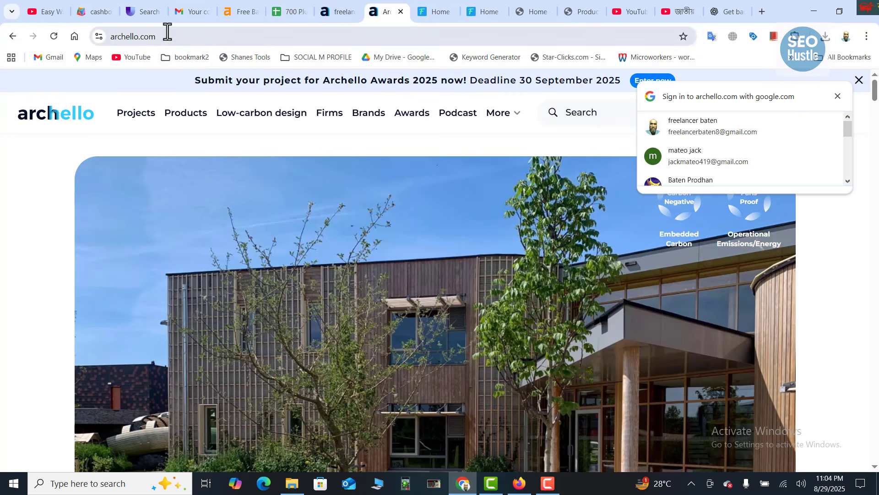
pyautogui.click(196, 39)
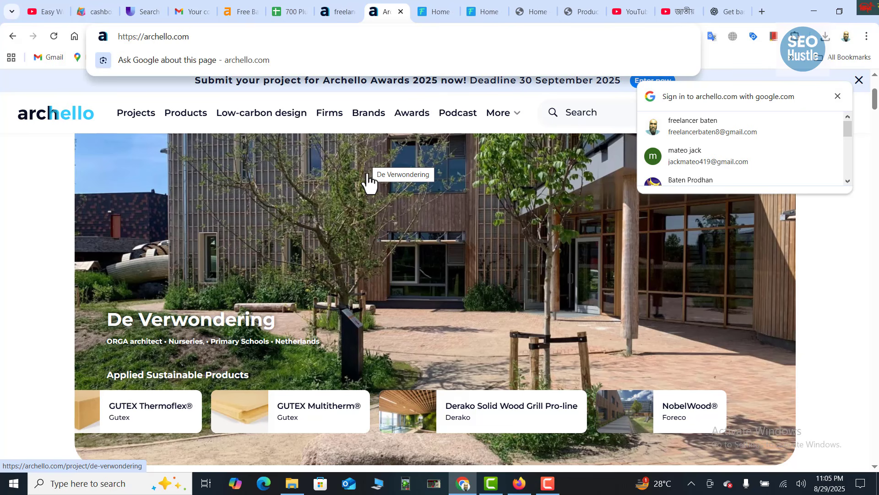
pyautogui.click(550, 490)
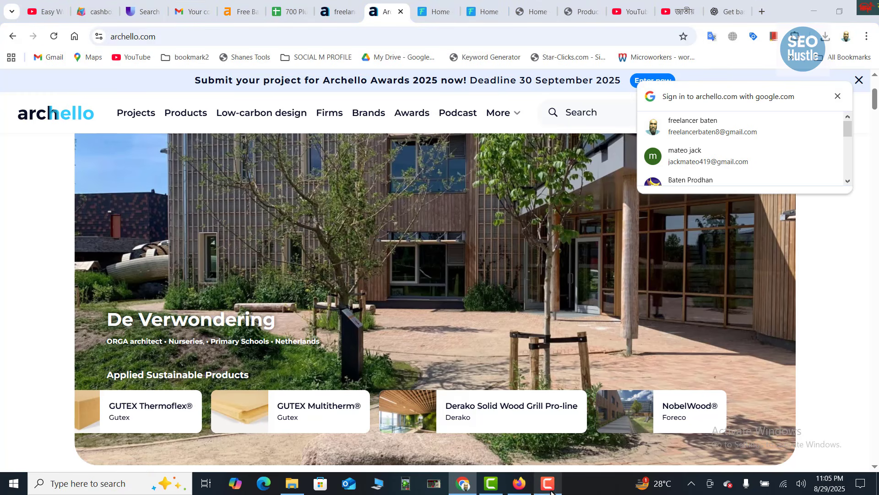